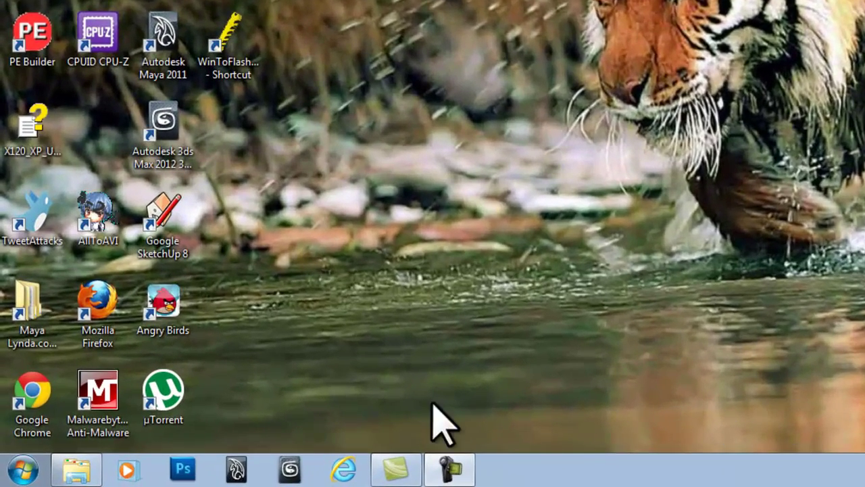
# Step: Launch OpenOffice.org from the installed programs
pyautogui.click(23, 469)
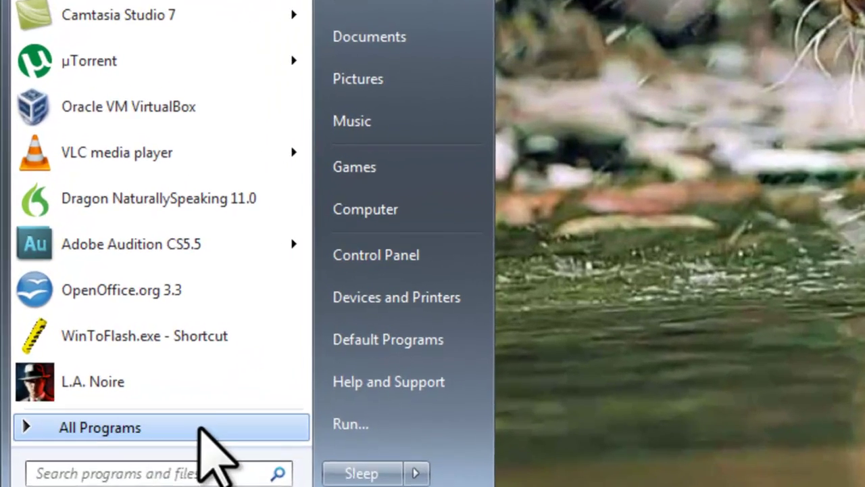
pyautogui.click(163, 403)
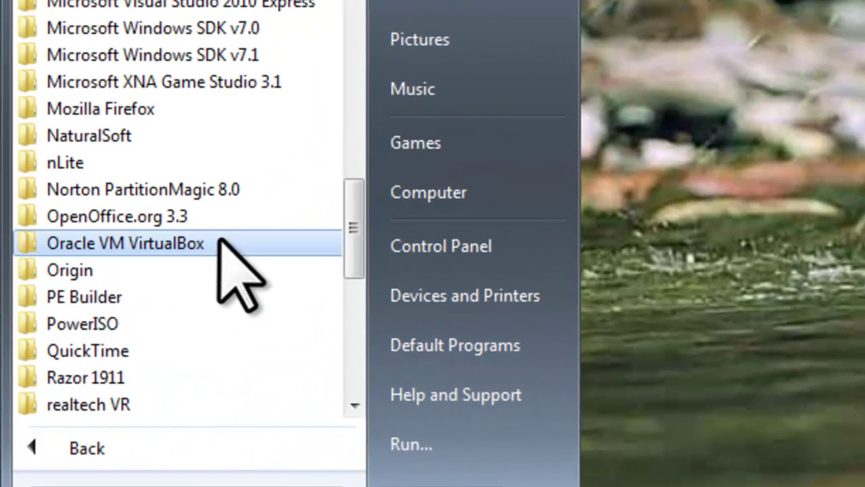
pyautogui.click(252, 215)
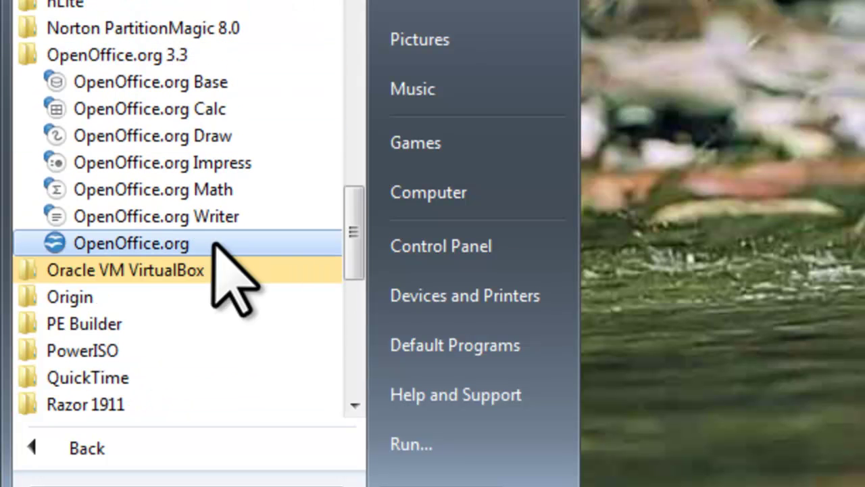
pyautogui.click(183, 244)
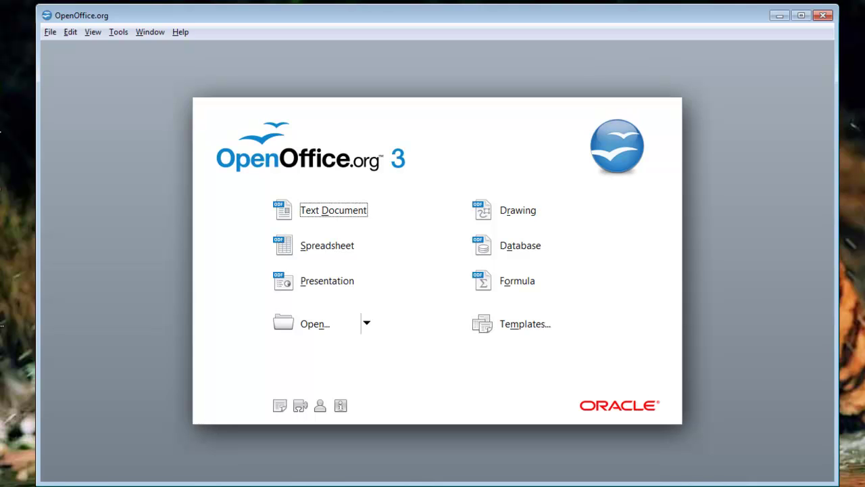
# Step: Try to open TestPDF.pdf from the temp folder, accepting the default ASCII filter options
pyautogui.click(50, 31)
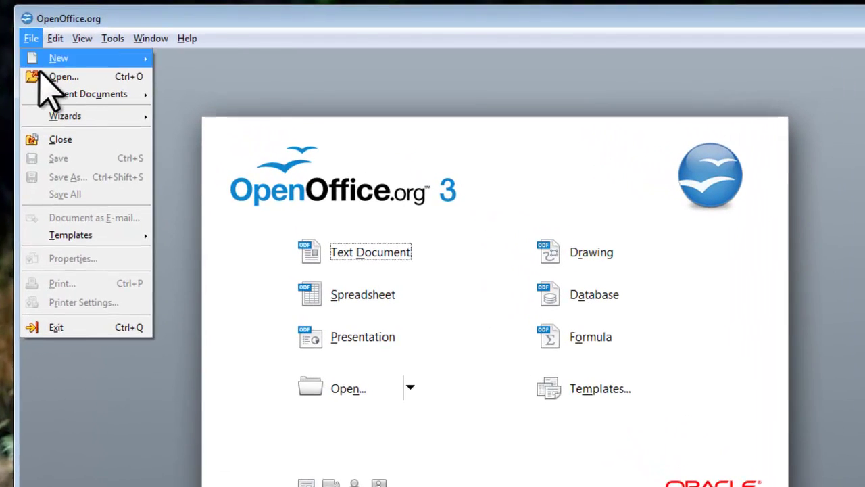
pyautogui.click(40, 76)
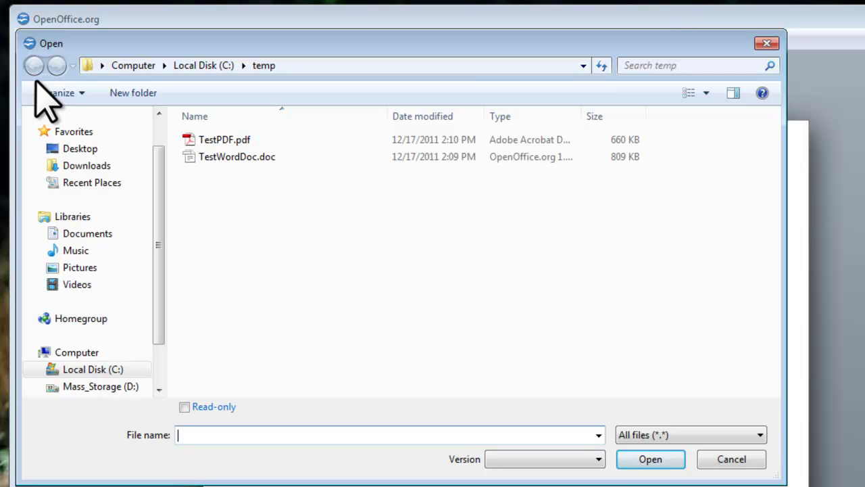
pyautogui.click(208, 143)
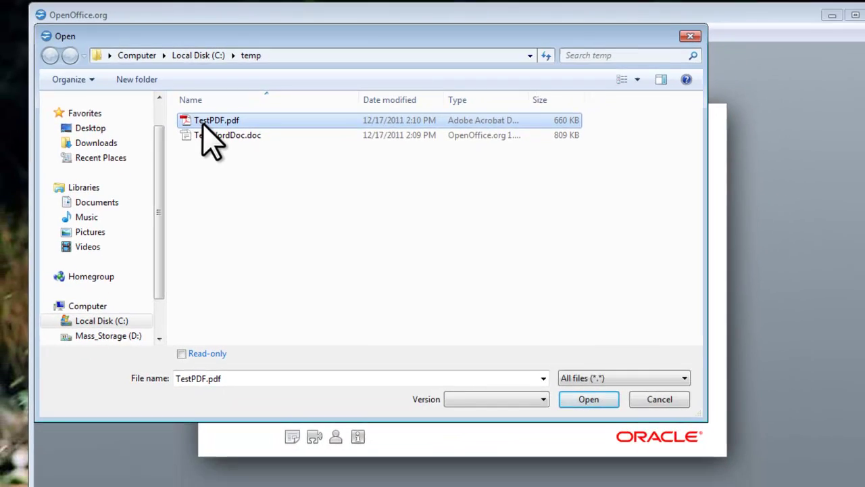
pyautogui.click(650, 459)
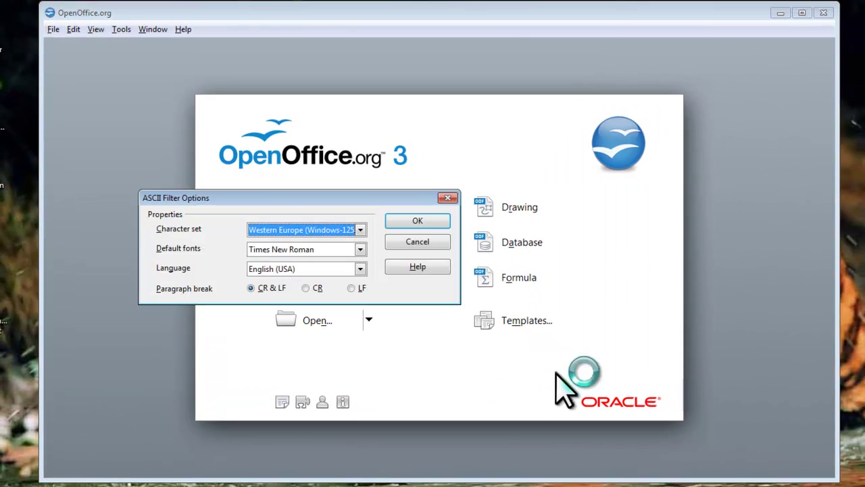
pyautogui.click(421, 220)
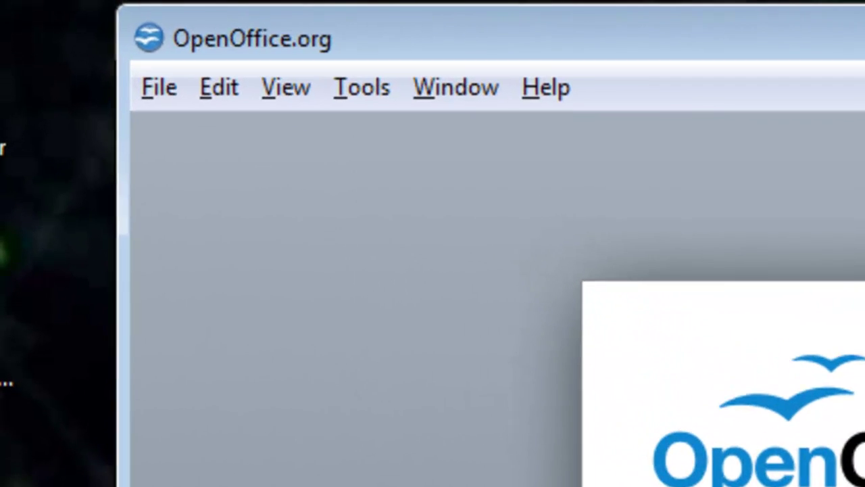
# Step: Open the Extension Manager and go to the online page offering more extensions
pyautogui.click(385, 91)
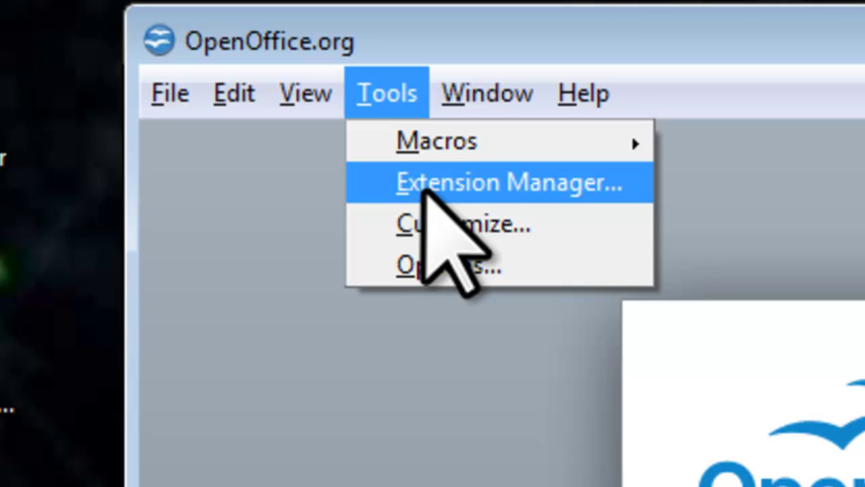
pyautogui.click(425, 190)
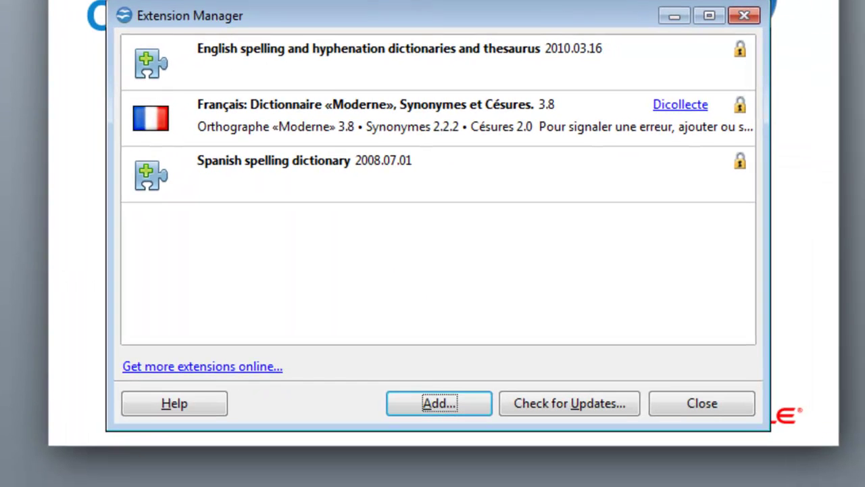
pyautogui.press('Return')
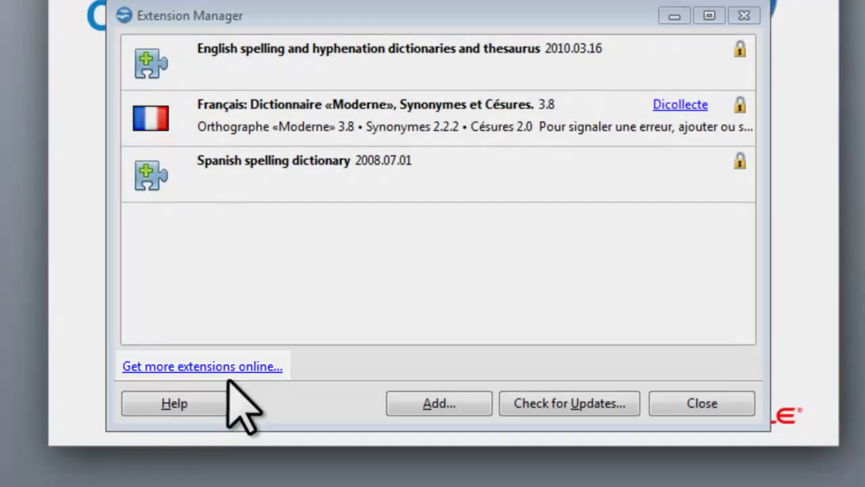
pyautogui.click(236, 366)
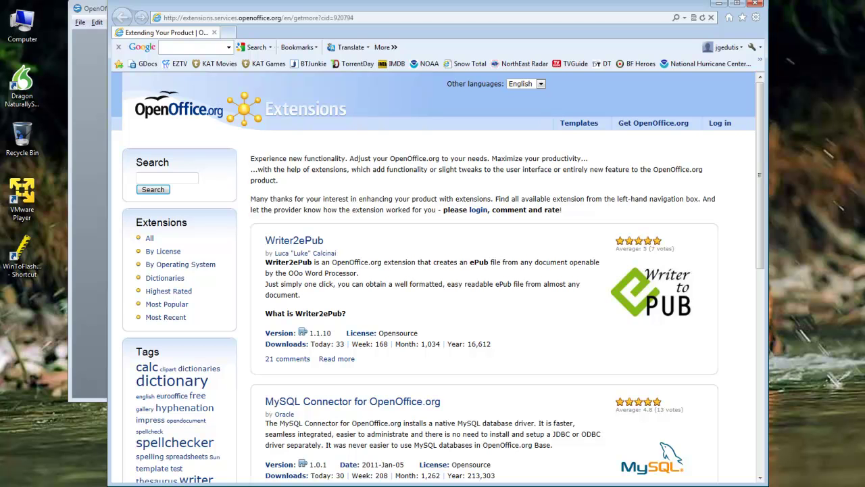
# Step: Search the extensions site for "pdf" and open the Oracle PDF Import Extension page
pyautogui.click(184, 177)
pyautogui.write('pdf')
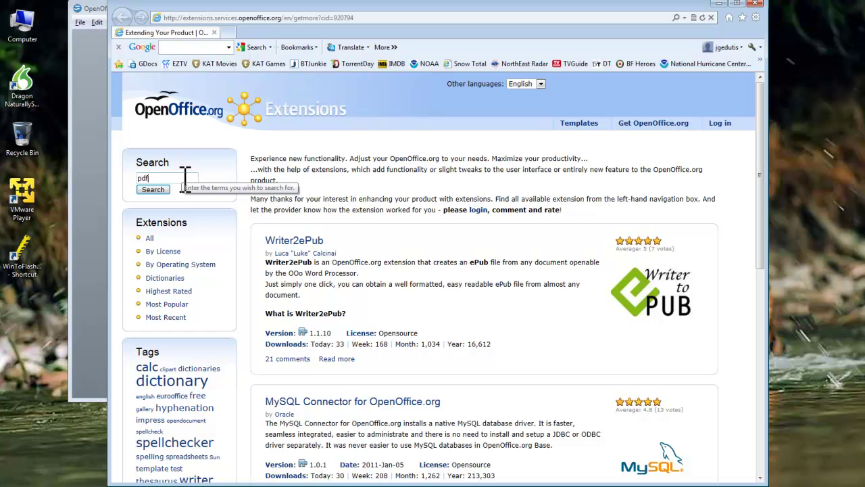
pyautogui.press('Return')
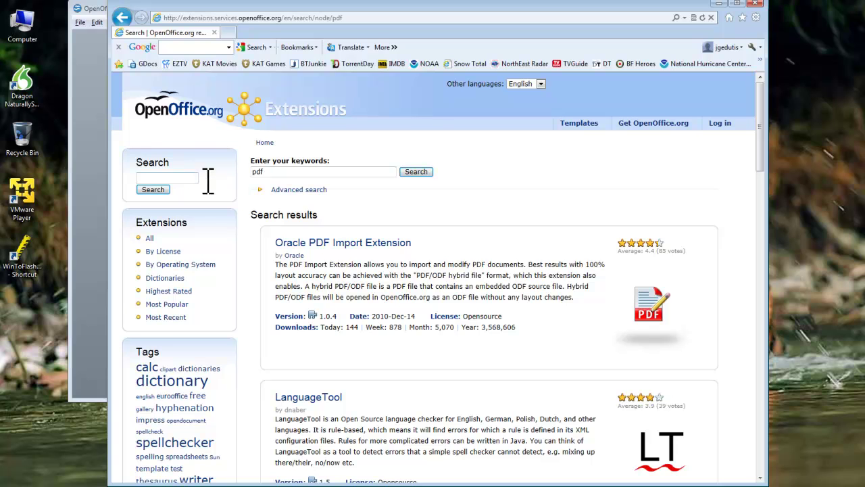
pyautogui.click(330, 248)
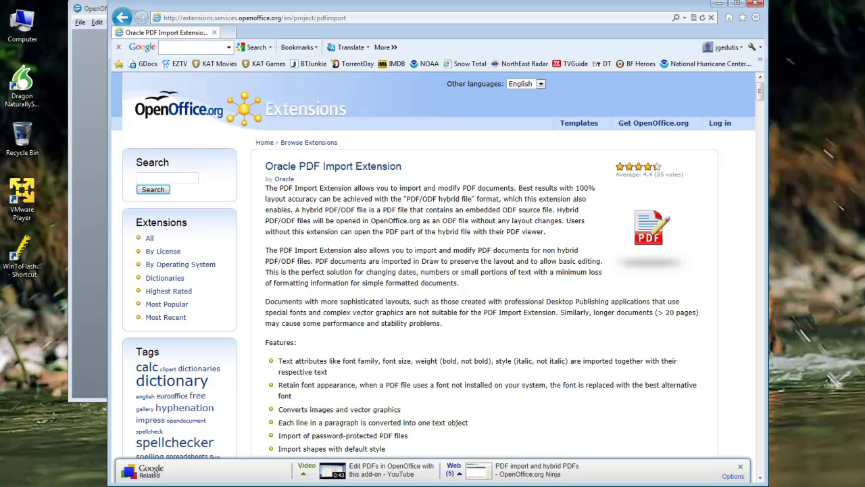
# Step: Download the Windows release 1.0.4-Win32Intel and save it as oracle-pdfimport.oxt in the iNet downloads folder, replacing the existing file
pyautogui.moveTo(760, 93); pyautogui.dragTo(759, 114)
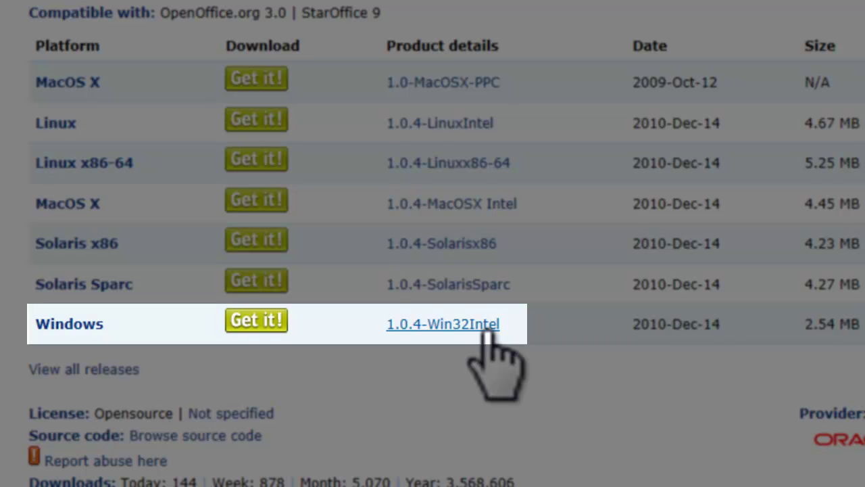
pyautogui.click(488, 330)
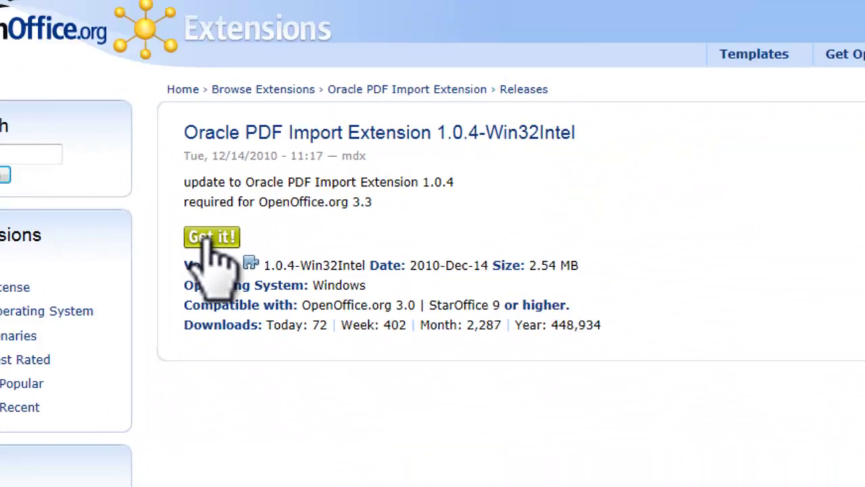
pyautogui.click(136, 251)
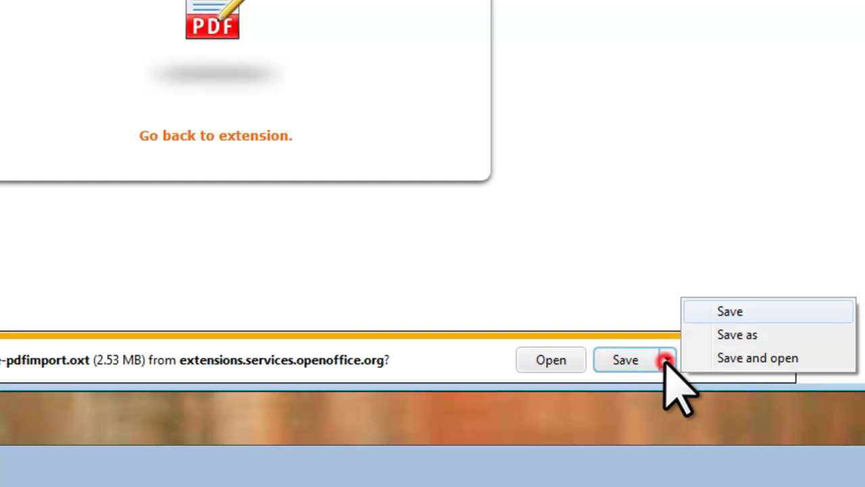
pyautogui.click(818, 336)
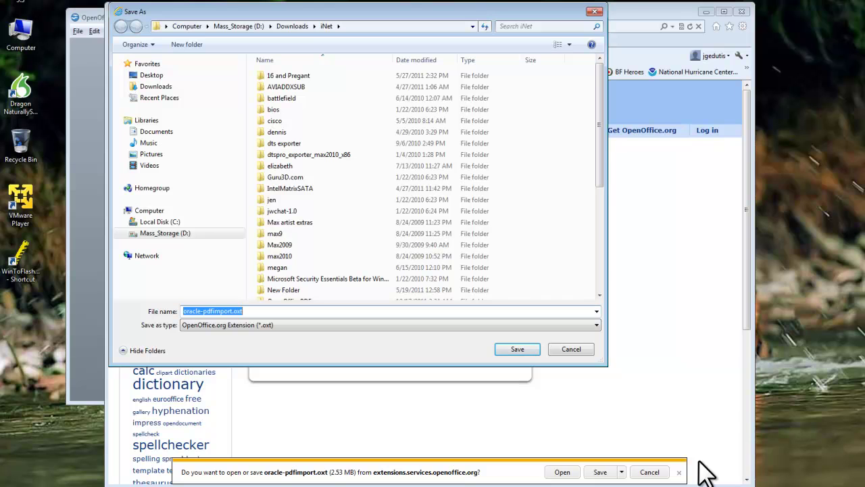
pyautogui.click(526, 349)
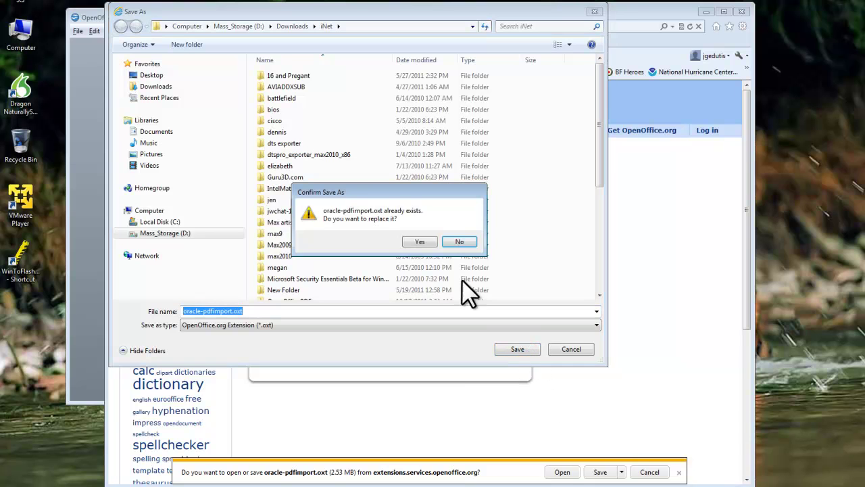
pyautogui.click(425, 241)
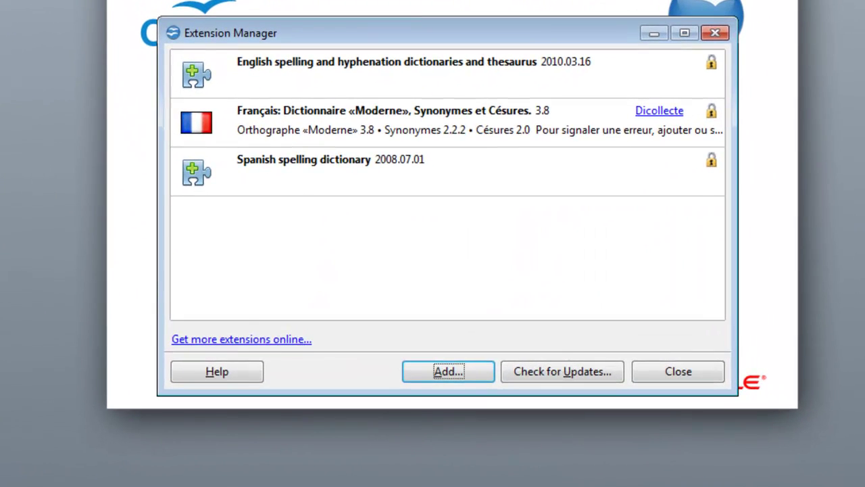
# Step: Add oracle-pdfimport.oxt from the iNet folder in the Extension Manager and install it for all users
pyautogui.click(452, 373)
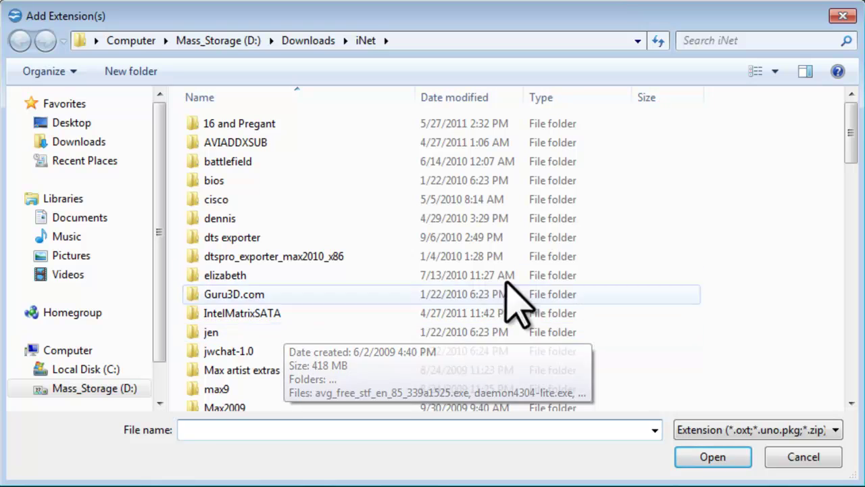
pyautogui.moveTo(853, 144); pyautogui.dragTo(852, 345)
pyautogui.click(267, 186)
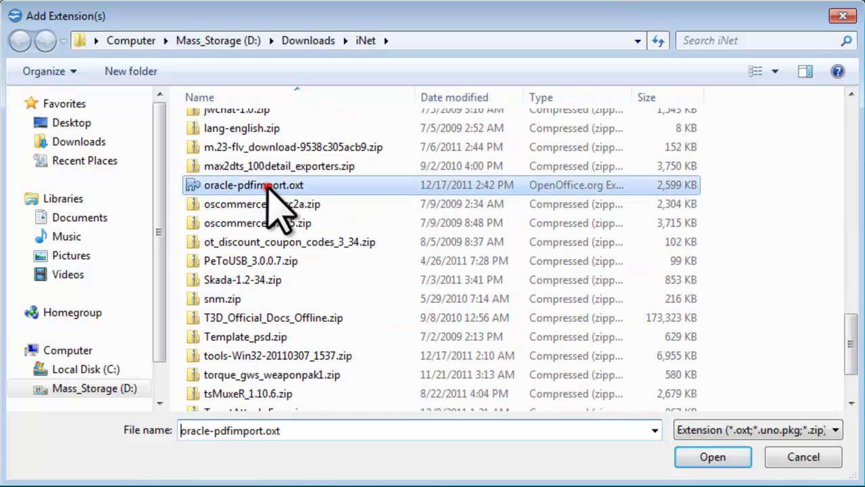
pyautogui.click(706, 455)
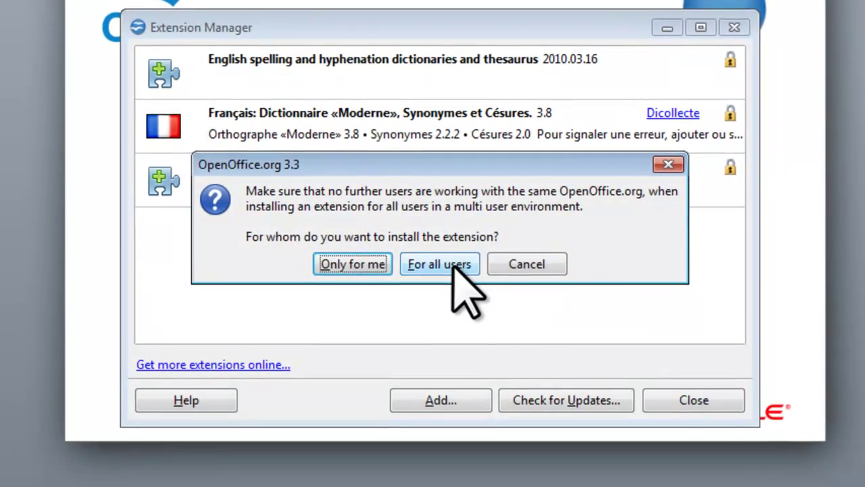
pyautogui.click(451, 263)
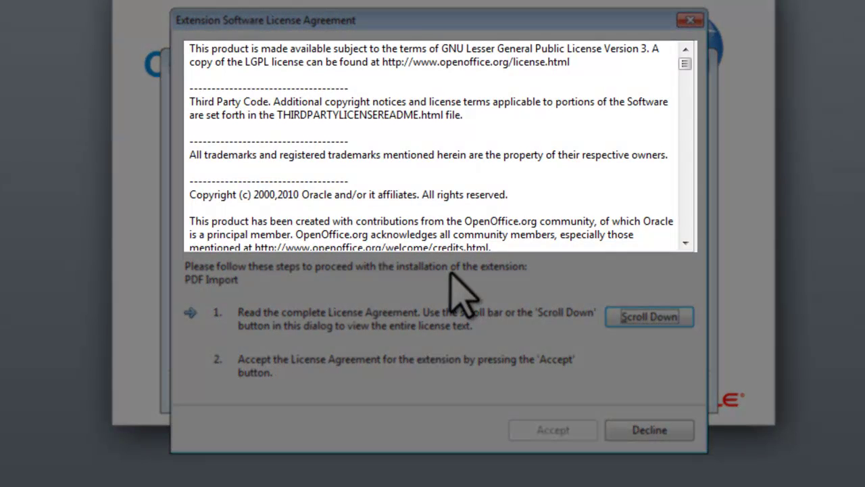
# Step: Read through and accept the PDF Import license agreement, then close the Extension Manager
pyautogui.moveTo(685, 66); pyautogui.dragTo(692, 244)
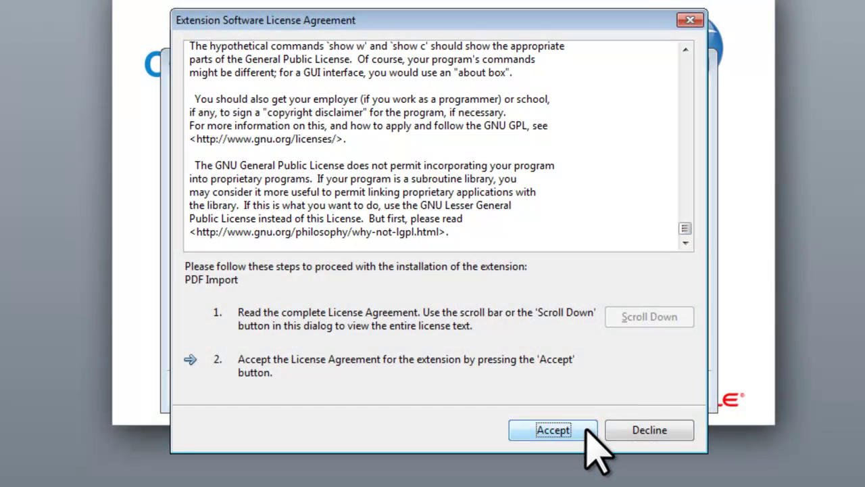
pyautogui.click(585, 429)
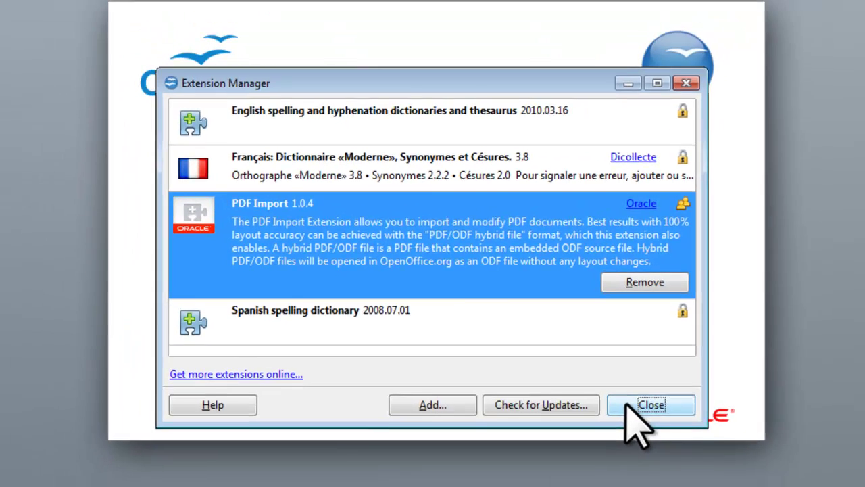
pyautogui.click(740, 432)
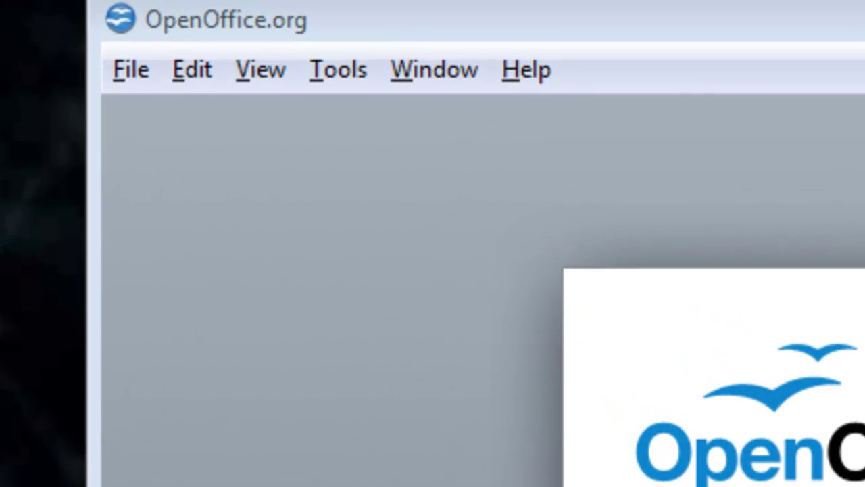
# Step: Open TestPDF.pdf from the temp folder on the C: drive
pyautogui.click(122, 68)
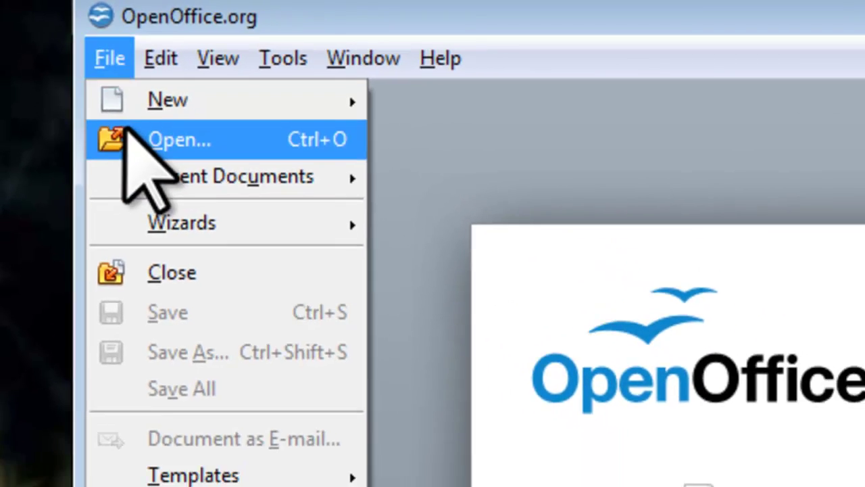
pyautogui.click(128, 135)
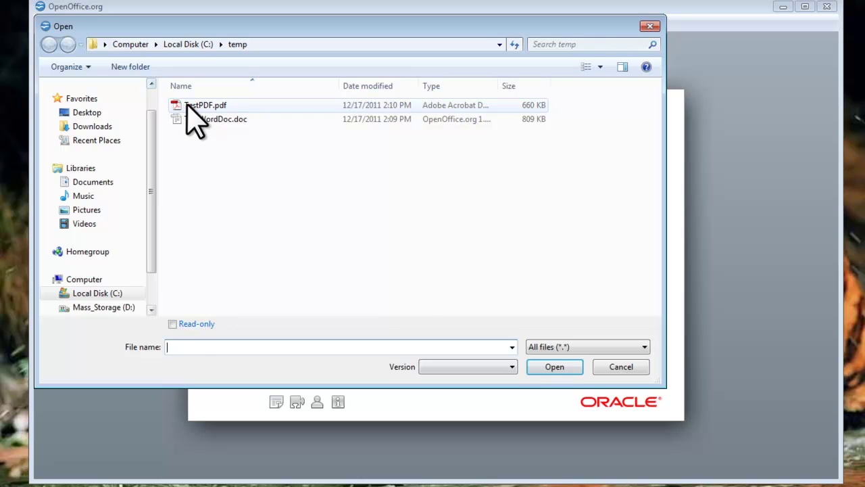
pyautogui.click(185, 106)
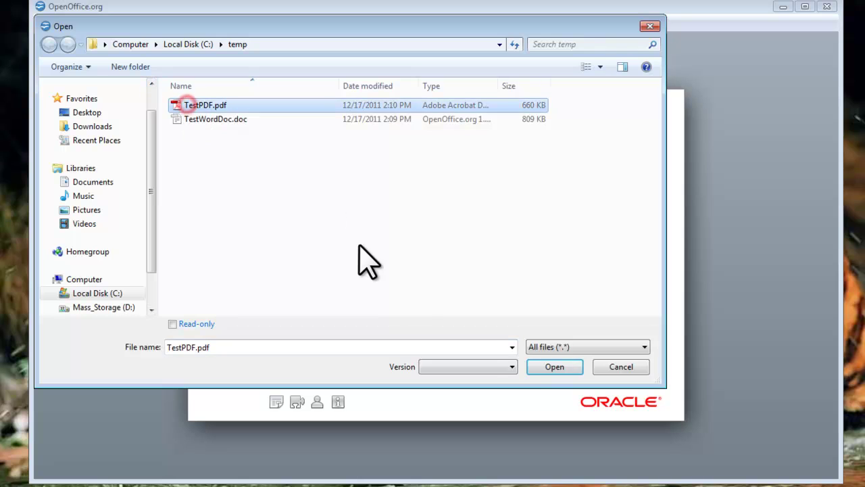
pyautogui.click(544, 368)
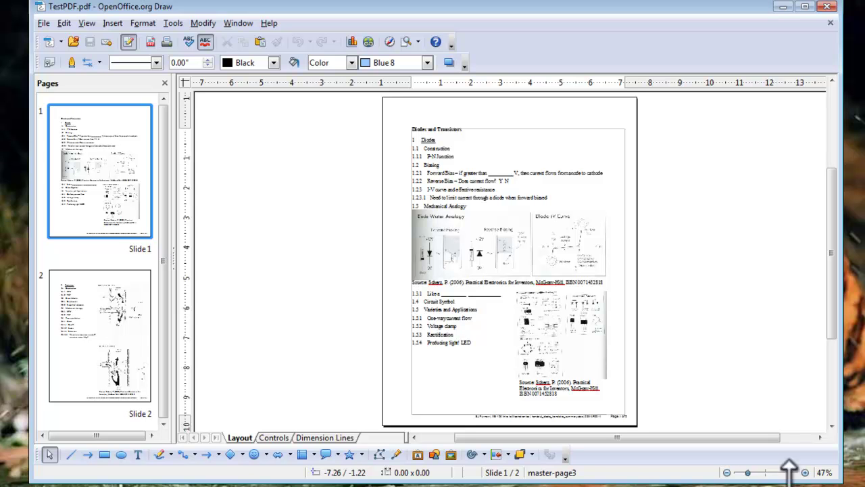
# Step: Replace the first word of item 1.2.1 on the first page with "ChangeMe"
pyautogui.click(746, 471)
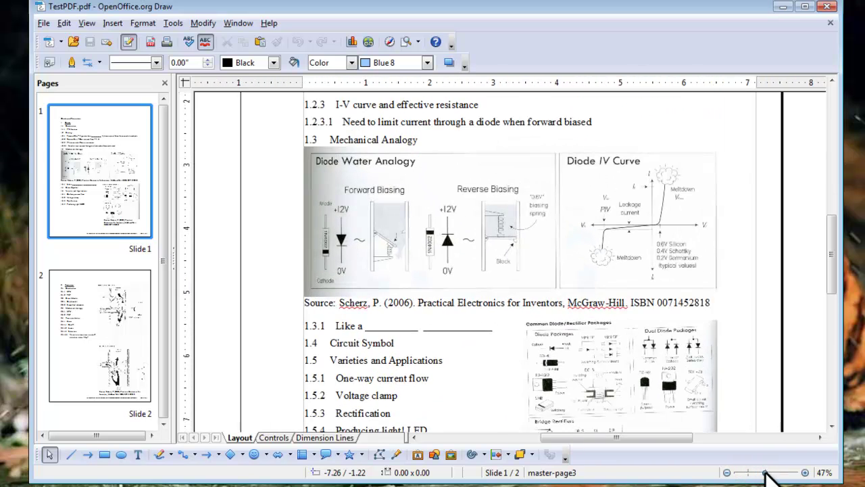
pyautogui.moveTo(831, 267); pyautogui.dragTo(850, 222)
pyautogui.click(129, 324)
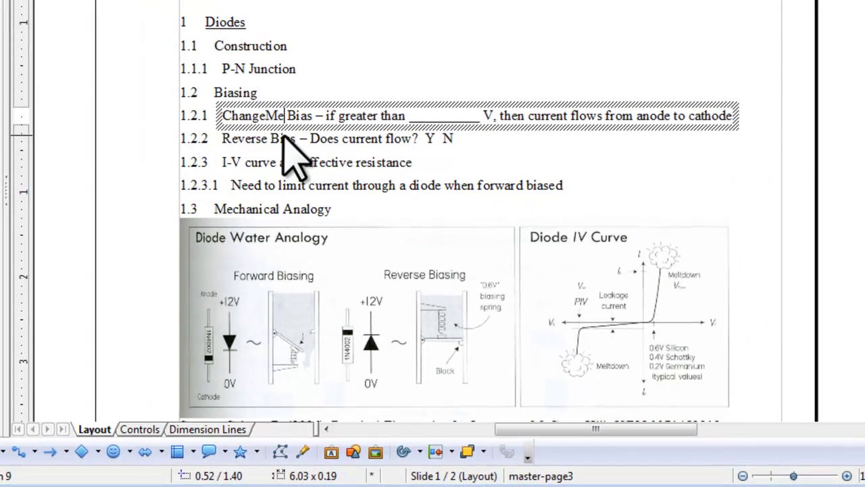
# Step: Shrink the diode water analogy picture under item 1.3 to about 2.73 × 1.29 and move it to about 4.00 / 3.50
pyautogui.click(408, 328)
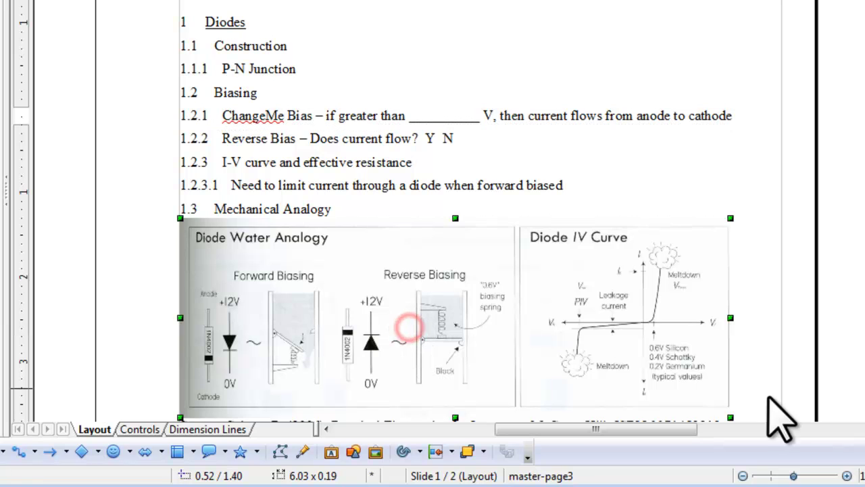
pyautogui.moveTo(730, 418); pyautogui.dragTo(411, 327)
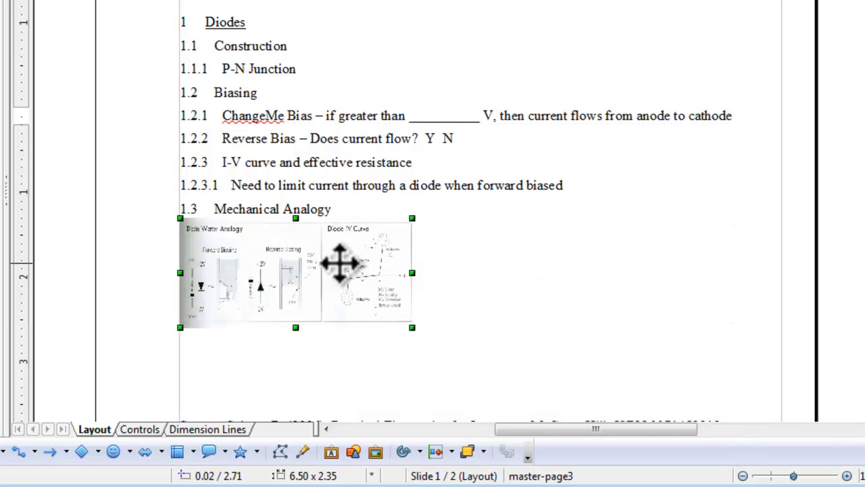
pyautogui.moveTo(340, 262); pyautogui.dragTo(668, 336)
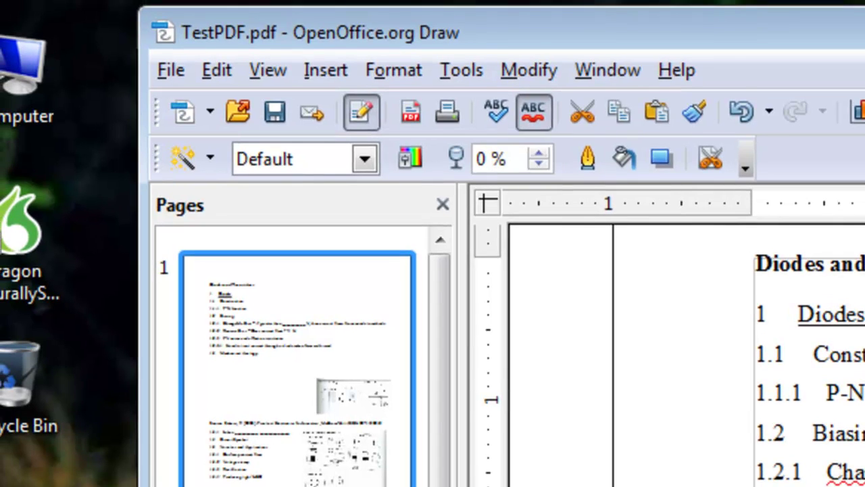
# Step: Check which file types the document can be saved as, then leave without saving
pyautogui.click(176, 69)
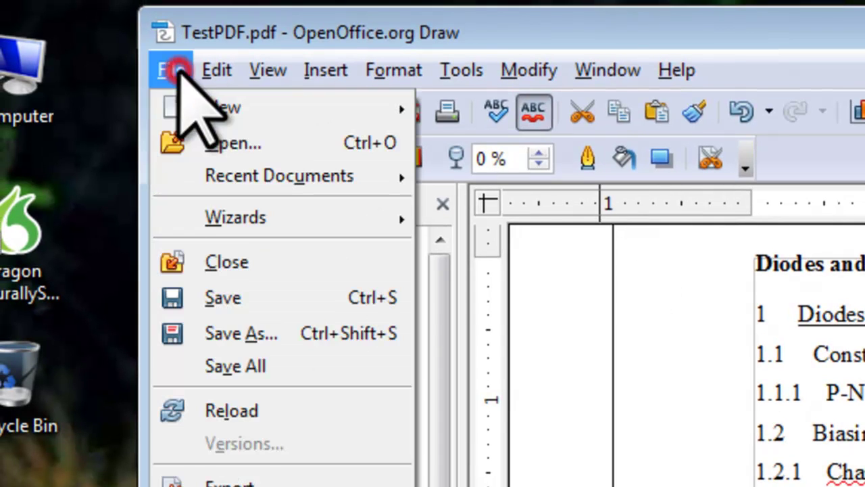
pyautogui.click(245, 329)
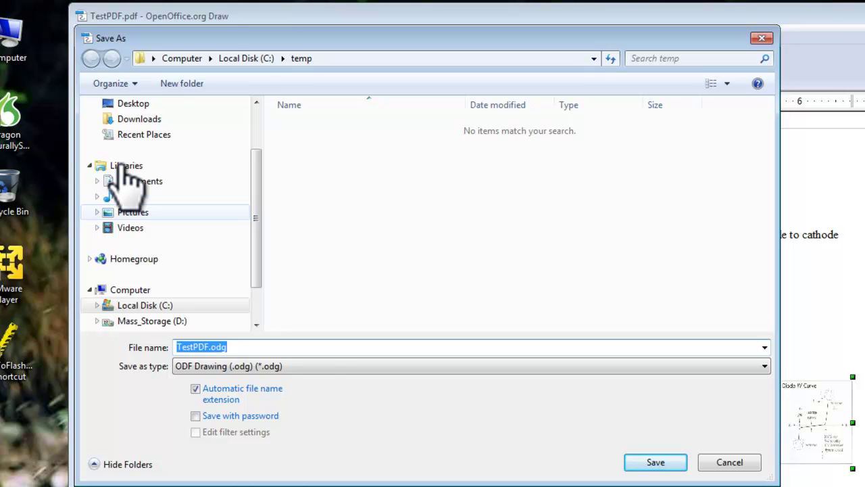
pyautogui.click(334, 365)
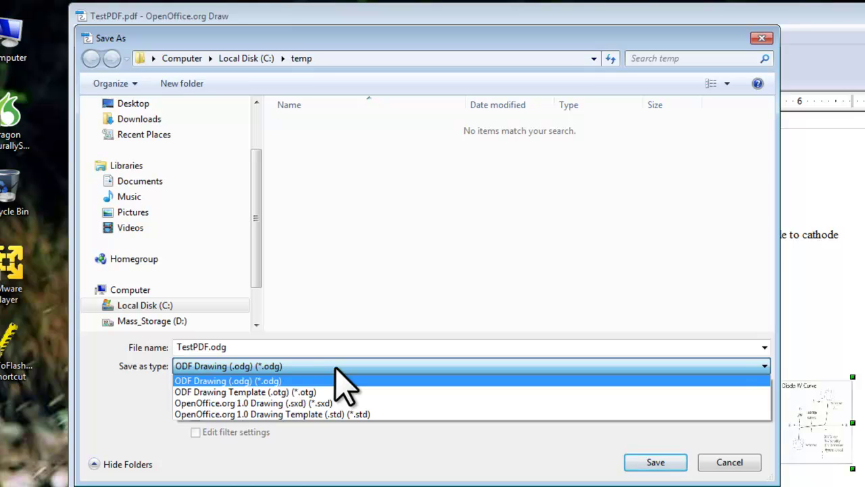
pyautogui.click(335, 370)
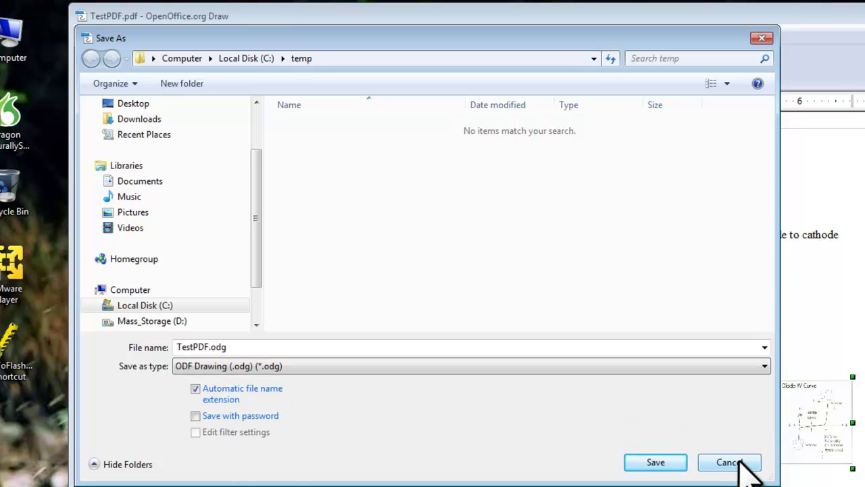
pyautogui.click(739, 460)
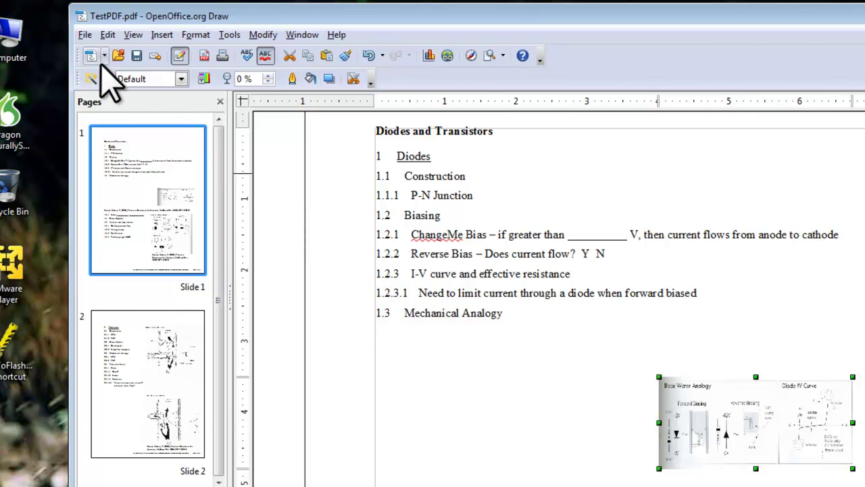
# Step: Export all pages as a PDF with the default options, naming it TestPDF_New.pdf in the temp folder
pyautogui.click(85, 35)
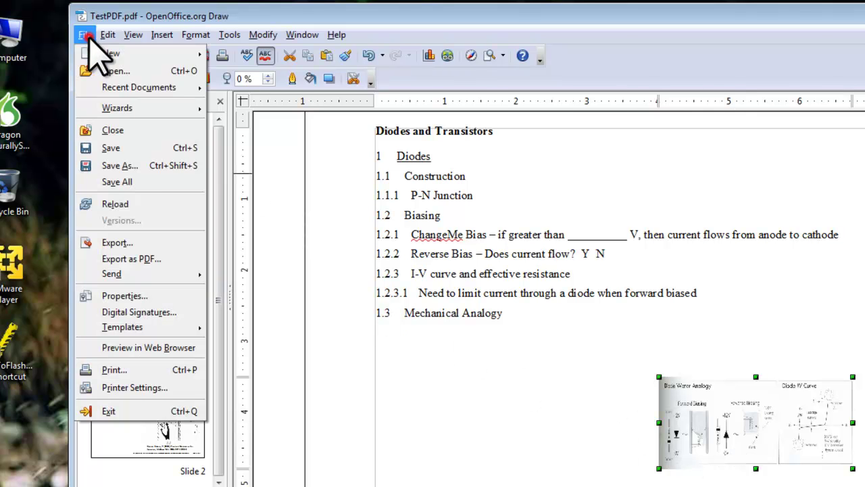
pyautogui.click(154, 259)
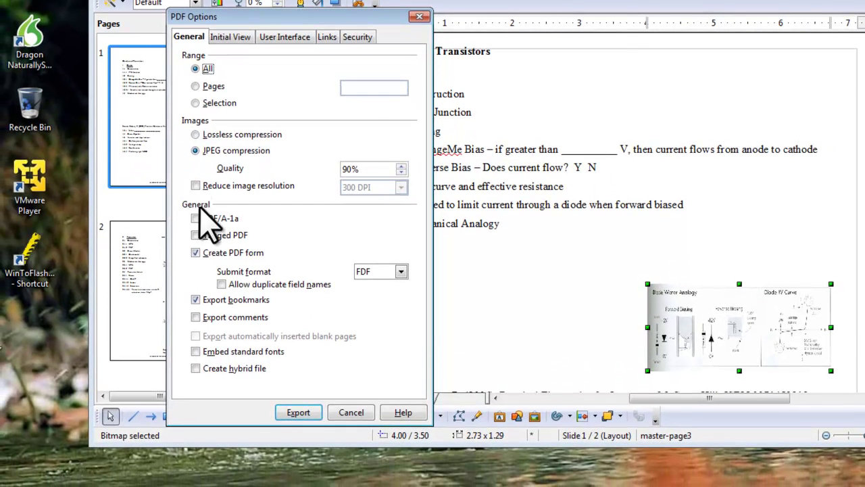
pyautogui.click(292, 412)
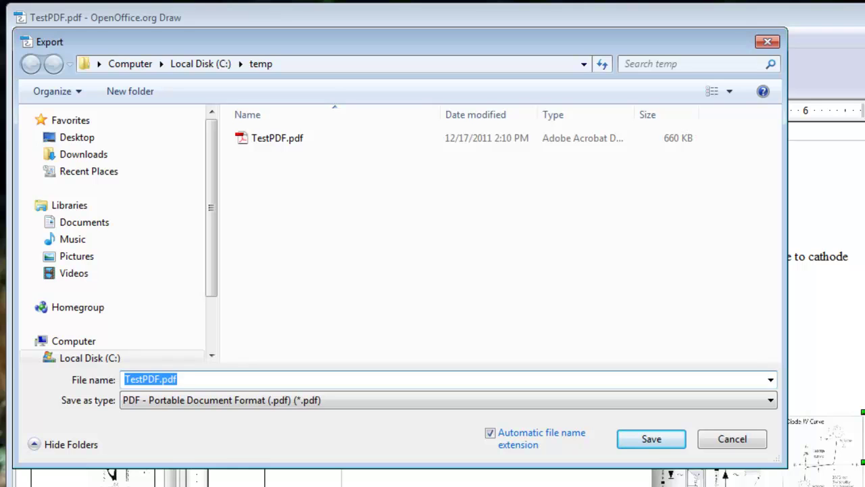
pyautogui.click(160, 379)
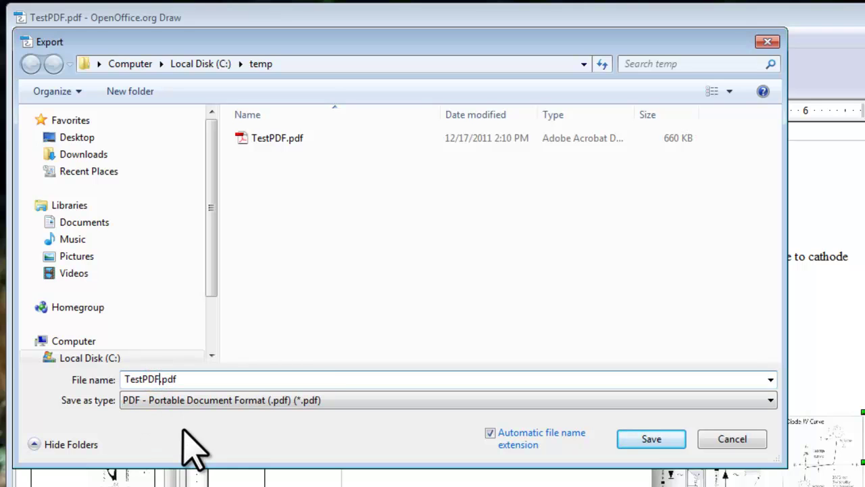
pyautogui.write('_New')
pyautogui.click(651, 439)
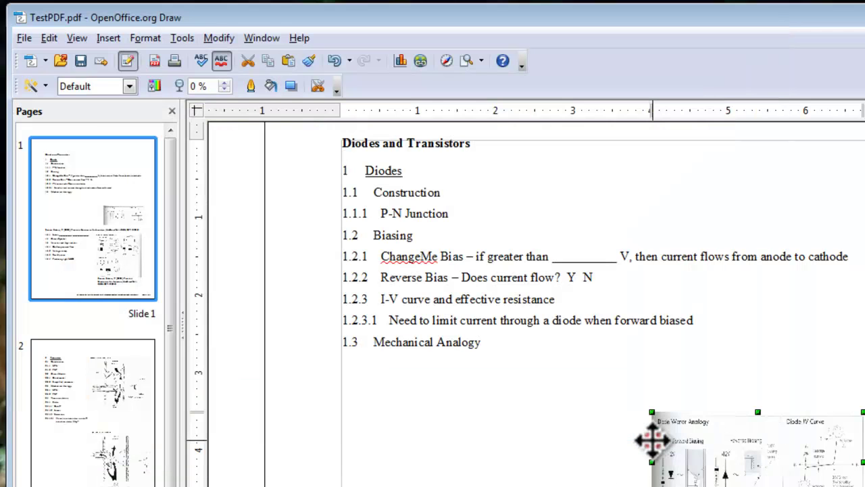